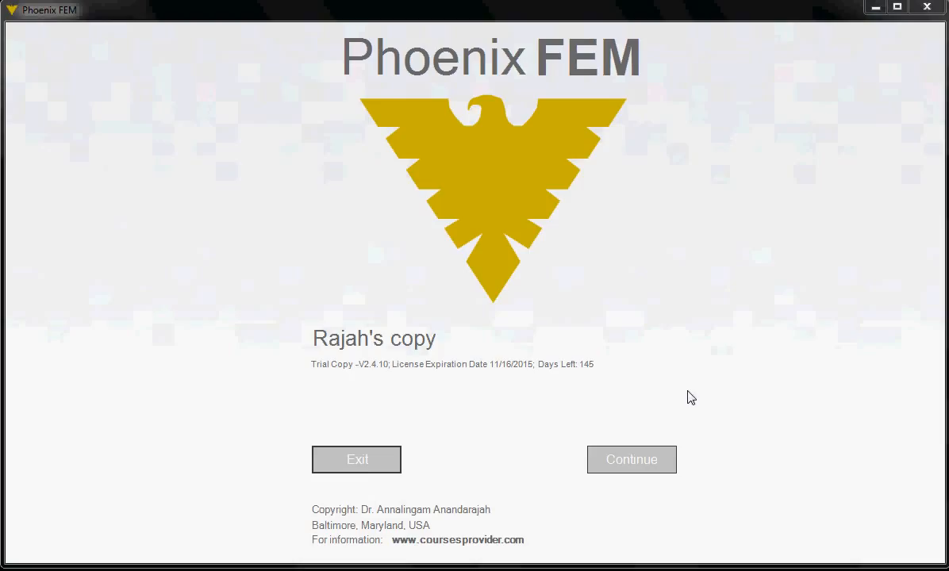
Step: Open postprocessing under general use and set the number of jobs to 1
left_click(643, 466)
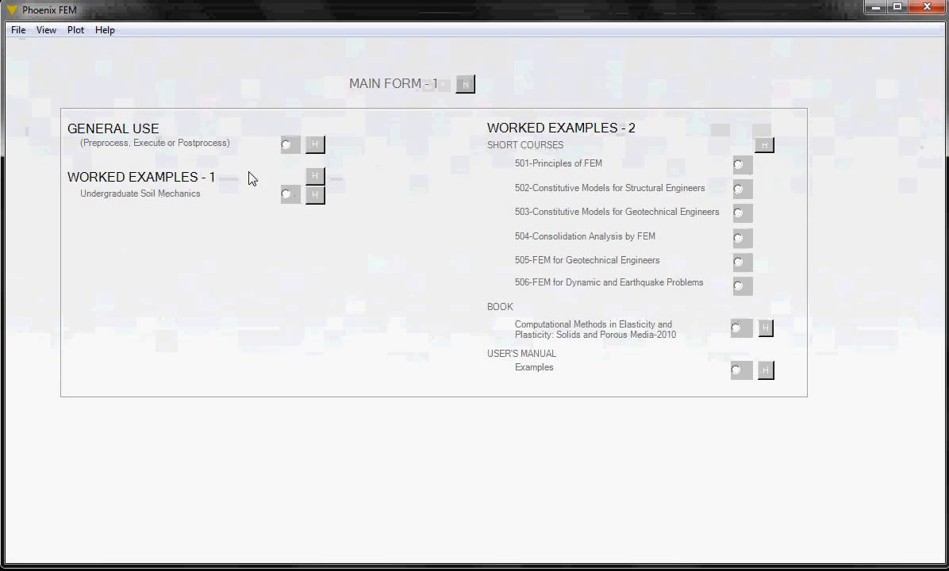
left_click(288, 145)
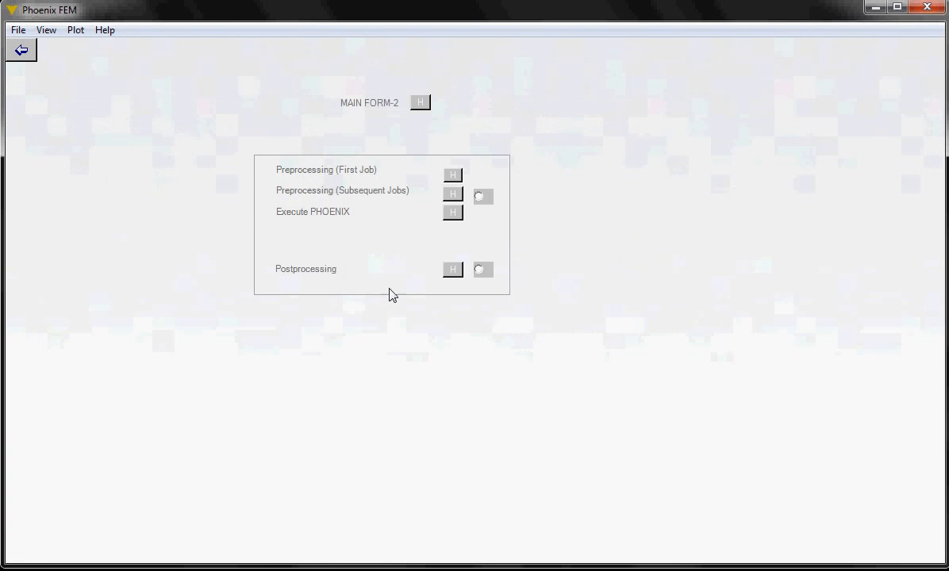
left_click(479, 271)
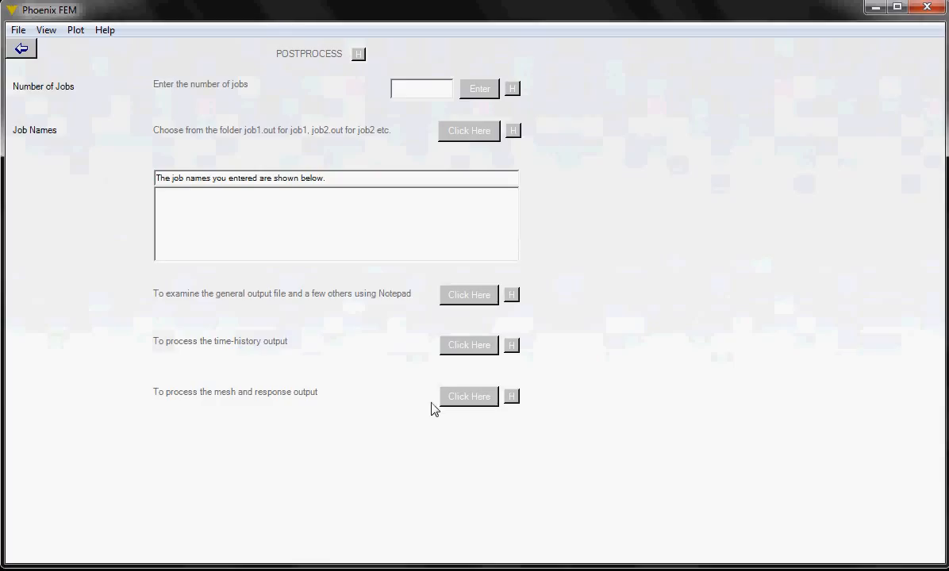
left_click(406, 93)
left_click(482, 91)
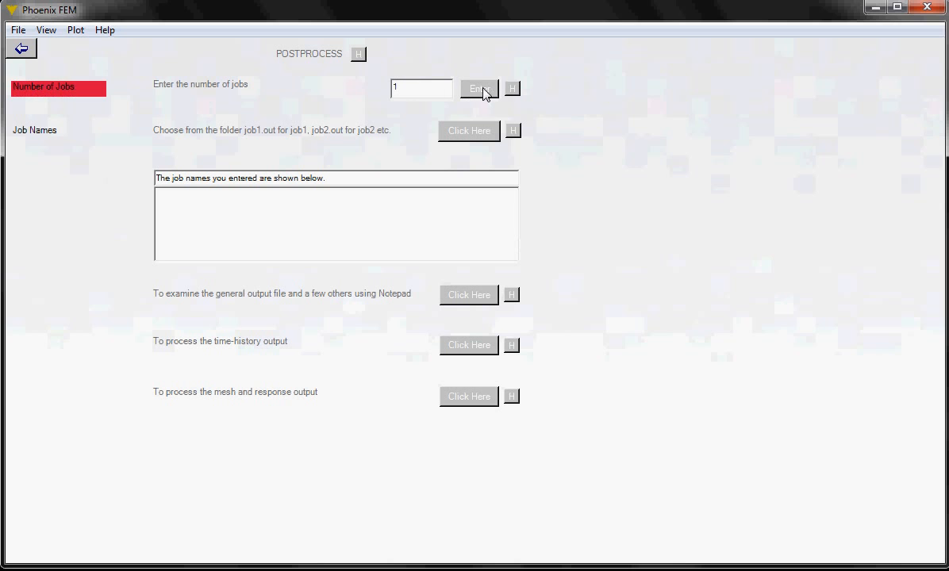
Step: Choose the output file sc51 from C:\A505\SC51-cam-strut as the job to postprocess
left_click(468, 134)
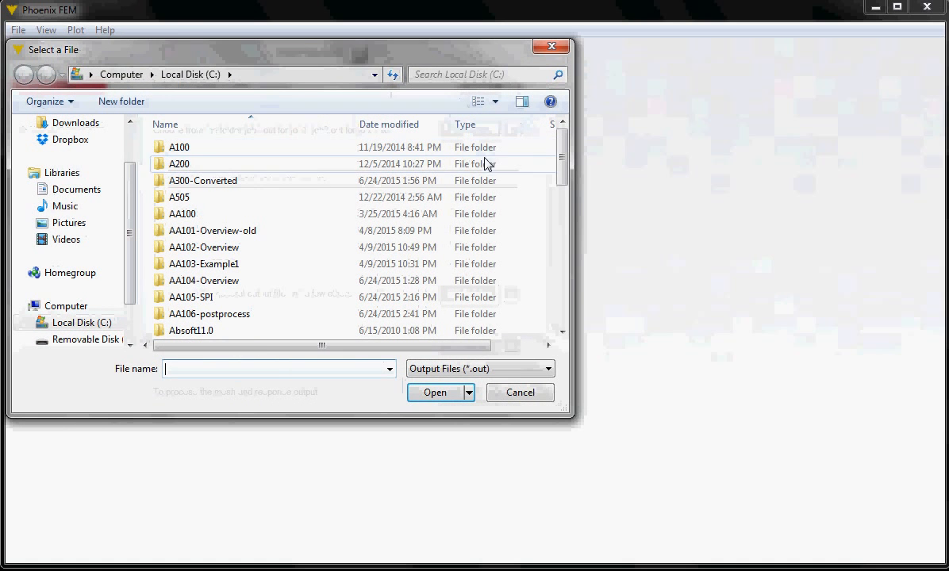
double_click(179, 196)
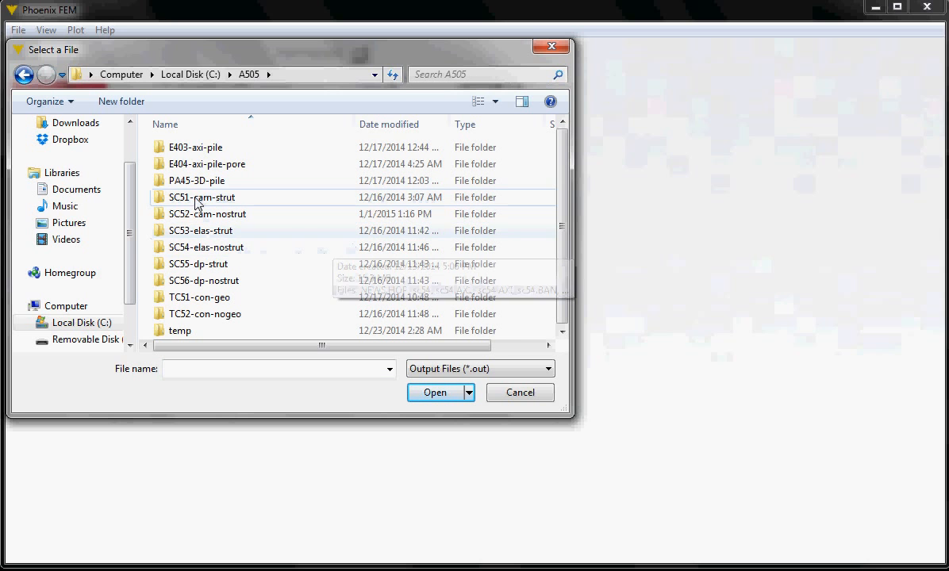
double_click(199, 205)
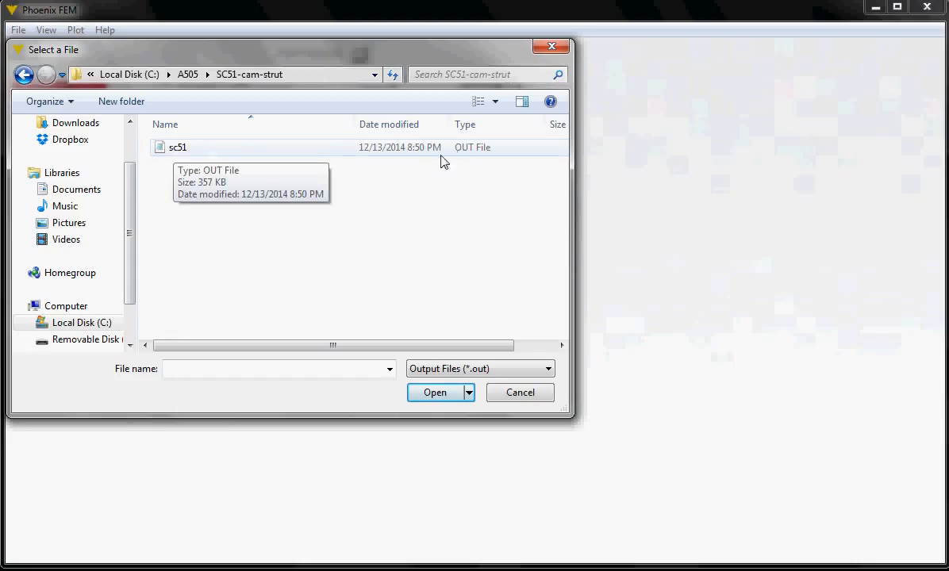
left_click(176, 150)
left_click(444, 394)
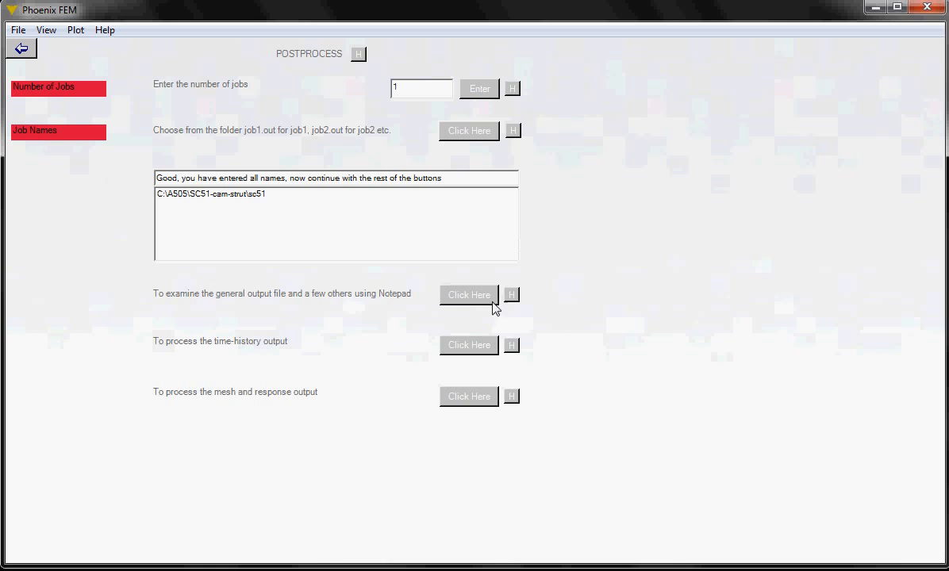
Step: Open the list of output files for this job and examine the general output file sc51.OUT in Notepad
left_click(46, 33)
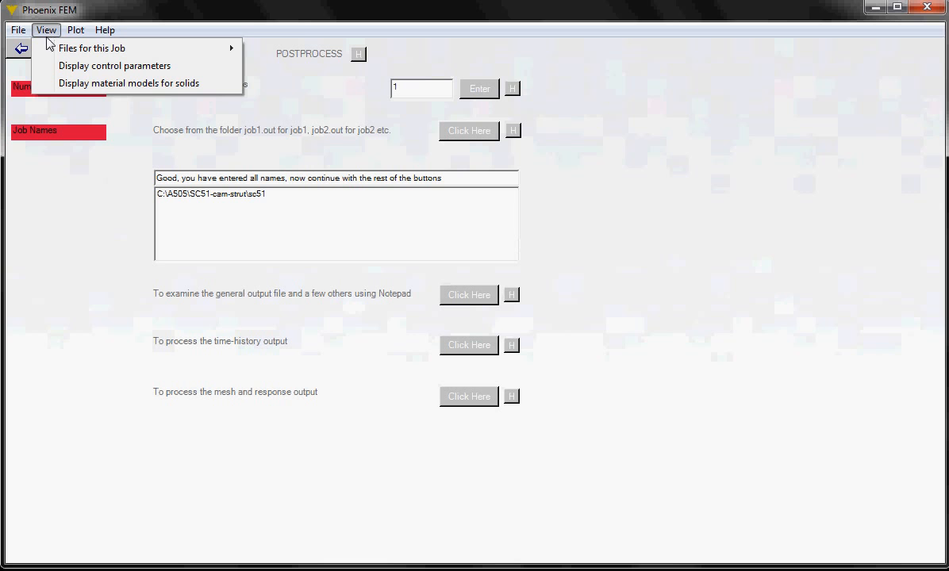
mouse_move(203, 53)
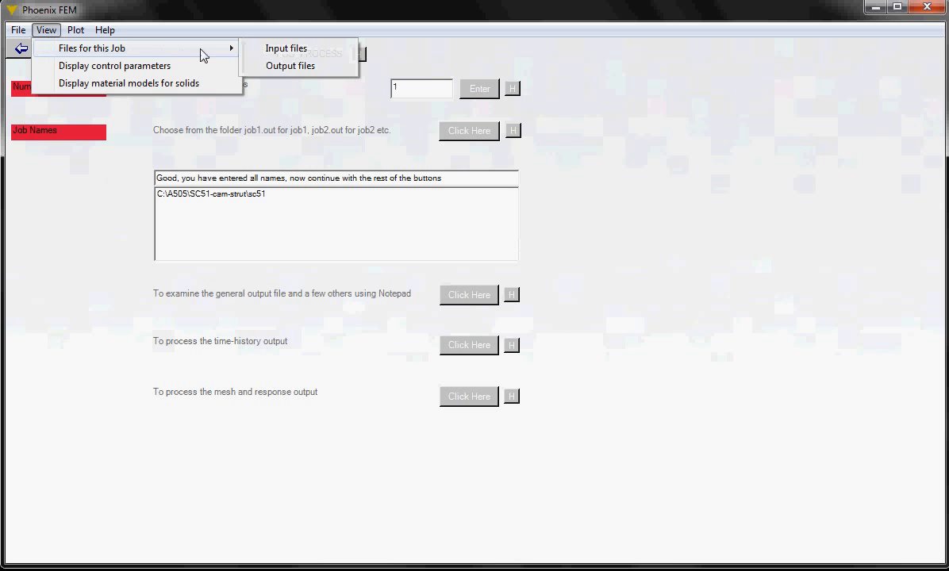
left_click(291, 68)
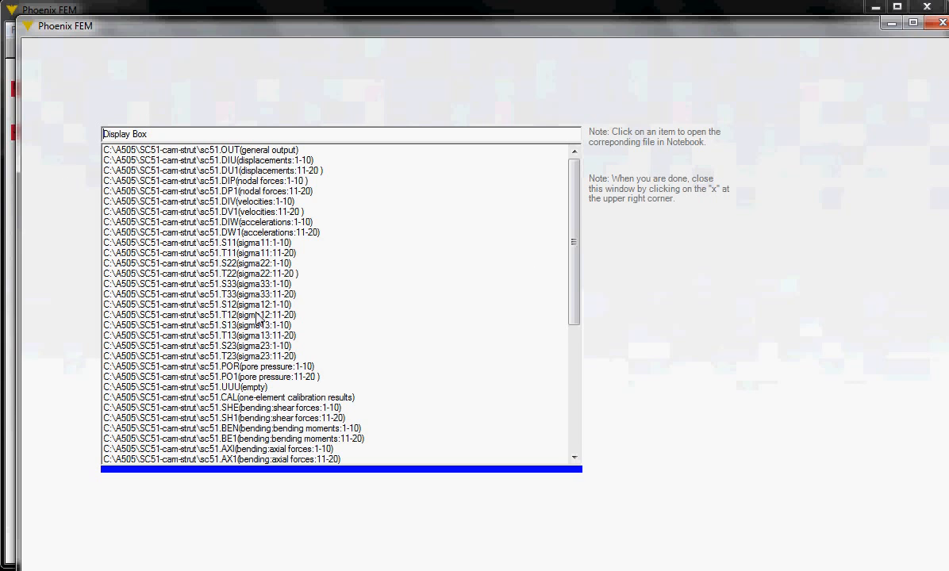
left_click(233, 150)
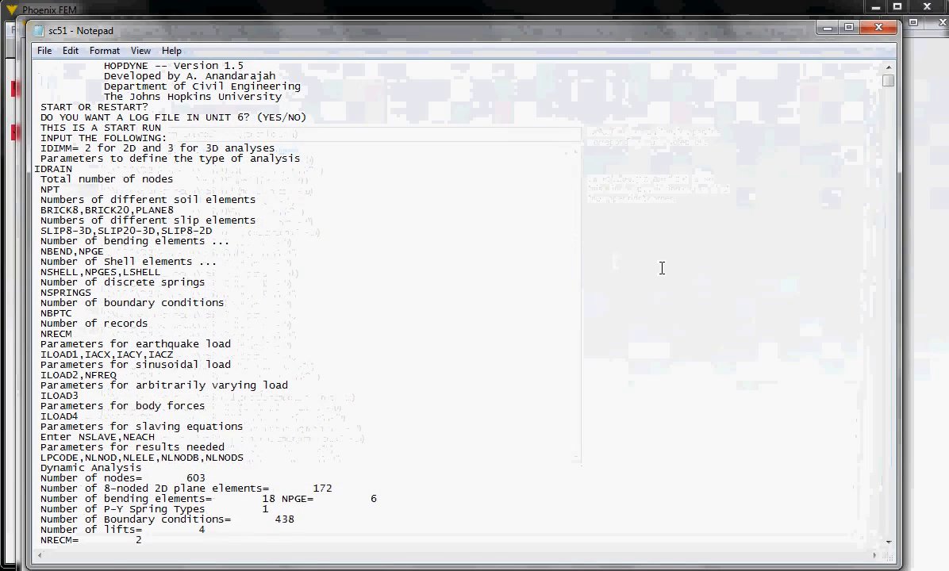
left_click_drag(892, 85, 903, 308)
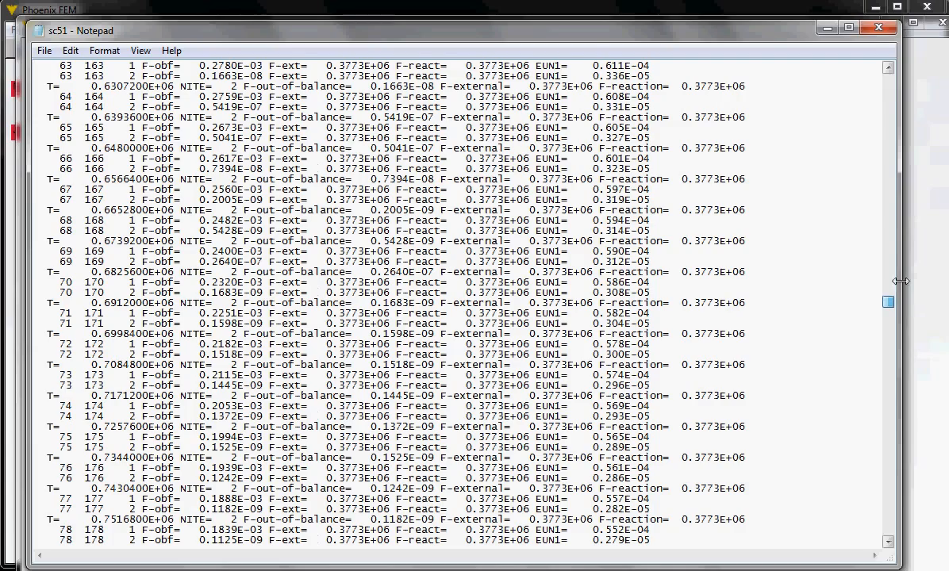
left_click(879, 30)
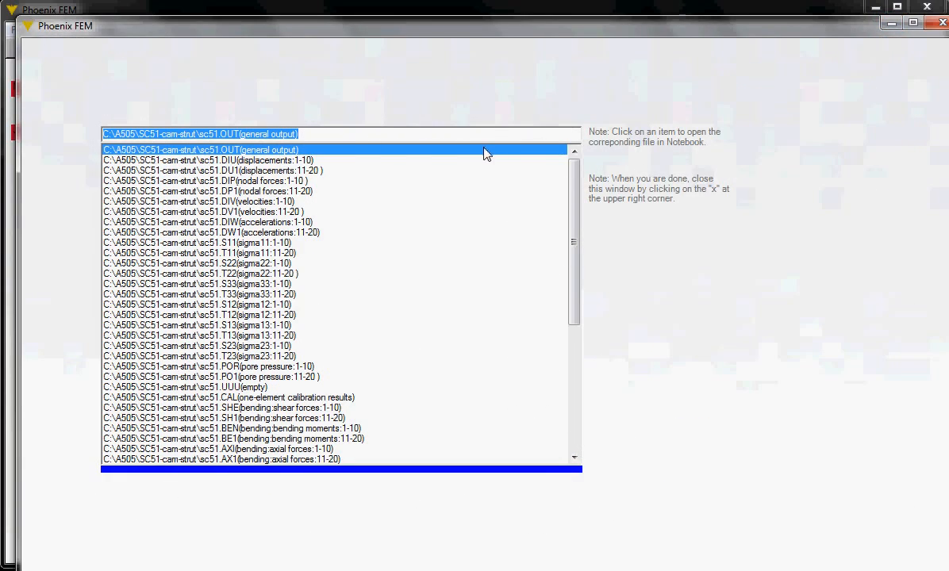
Step: Examine the sc51.DIU file with displacements 1-10, and close the output file list
left_click(240, 167)
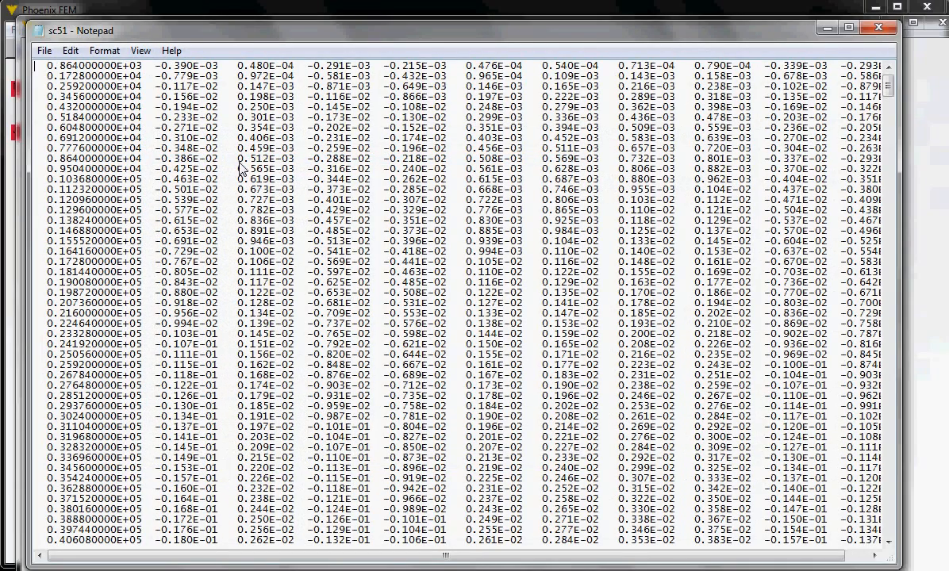
left_click(878, 29)
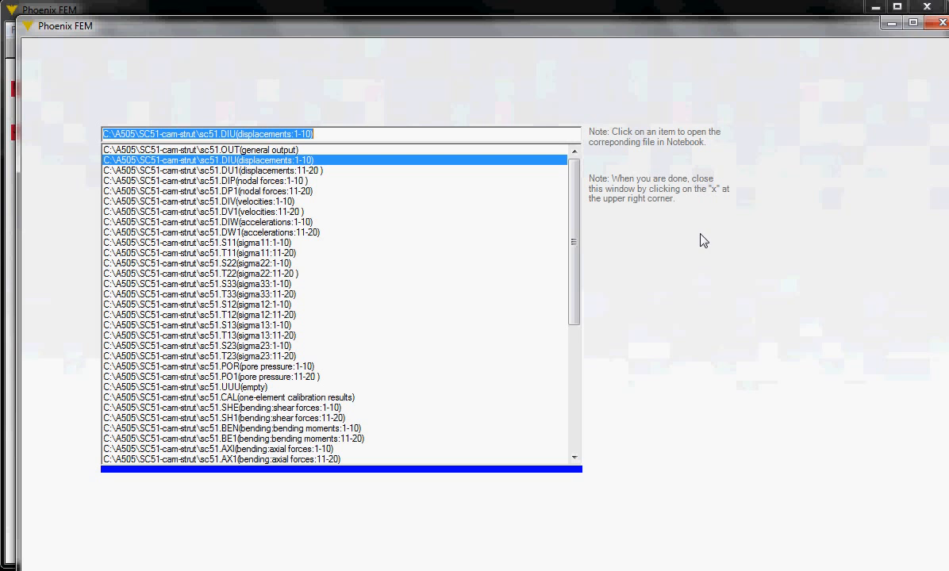
left_click(942, 26)
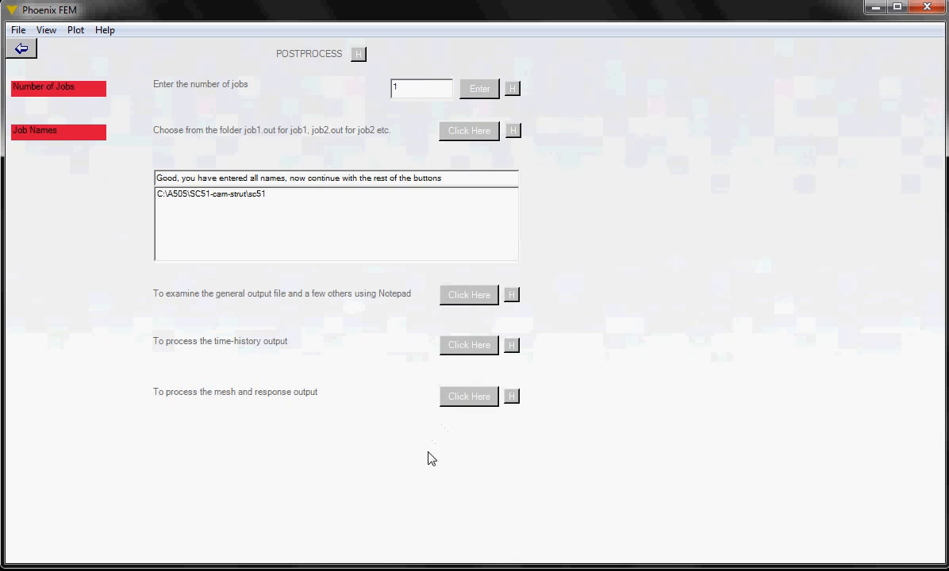
Step: Process the job's time-history output and review the table mapping result variables to Excel sheets and columns
left_click(472, 348)
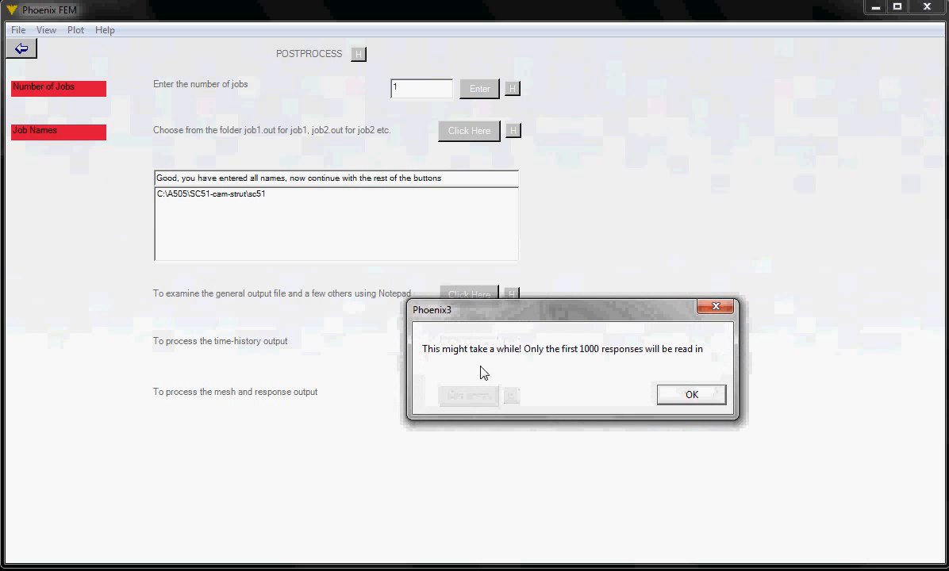
left_click(691, 395)
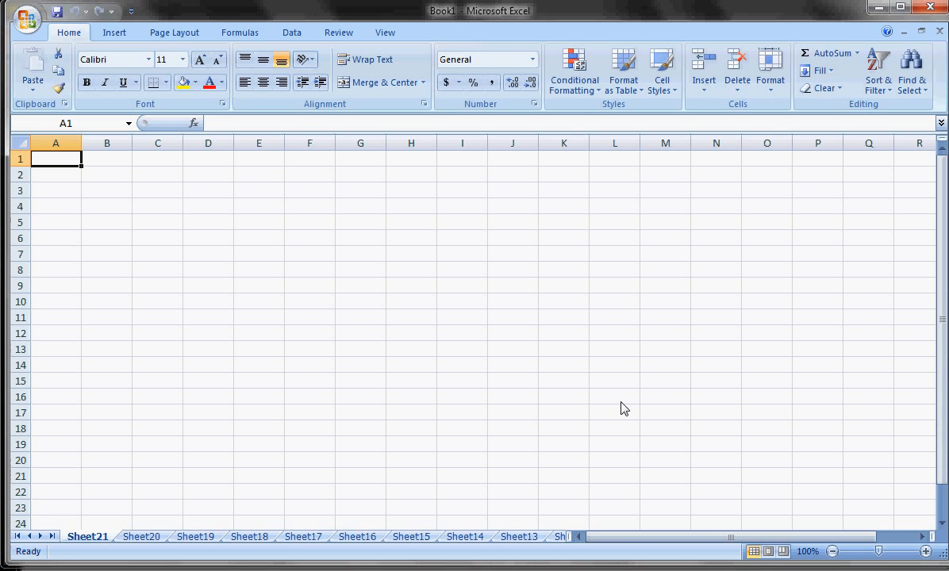
left_click(876, 8)
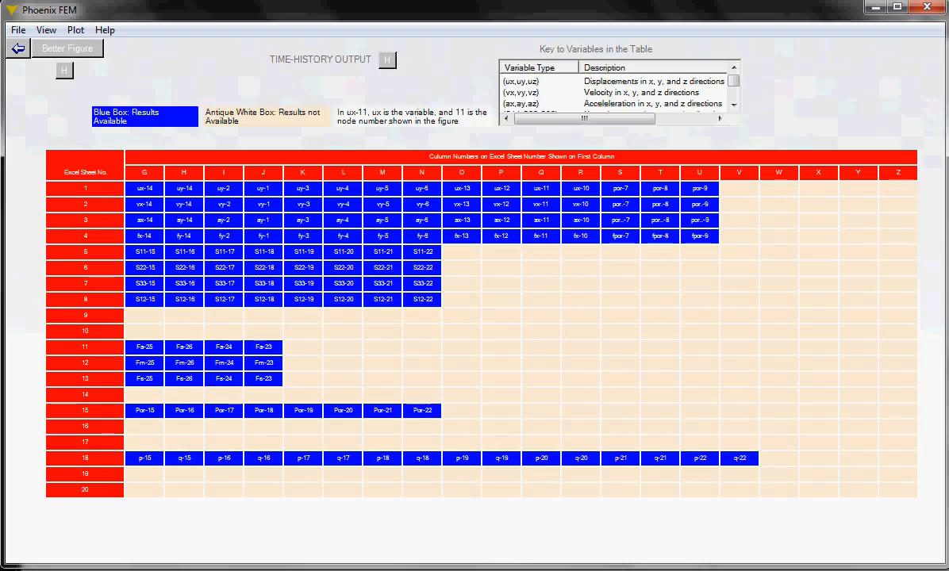
mouse_move(413, 570)
left_click(876, 7)
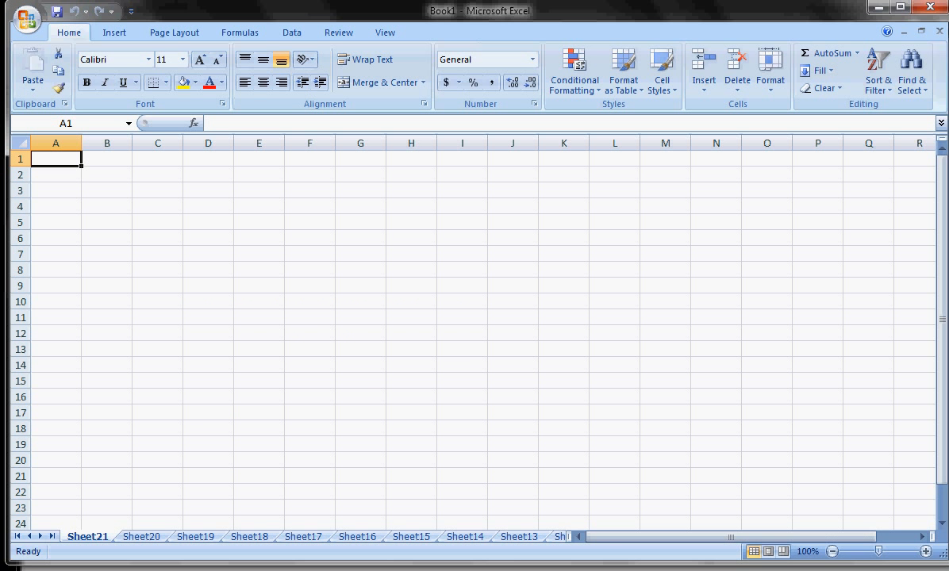
Step: In Excel, plot columns F and G of Sheet1 as a scatter chart with lines and no markers
left_click(41, 537)
left_click(40, 536)
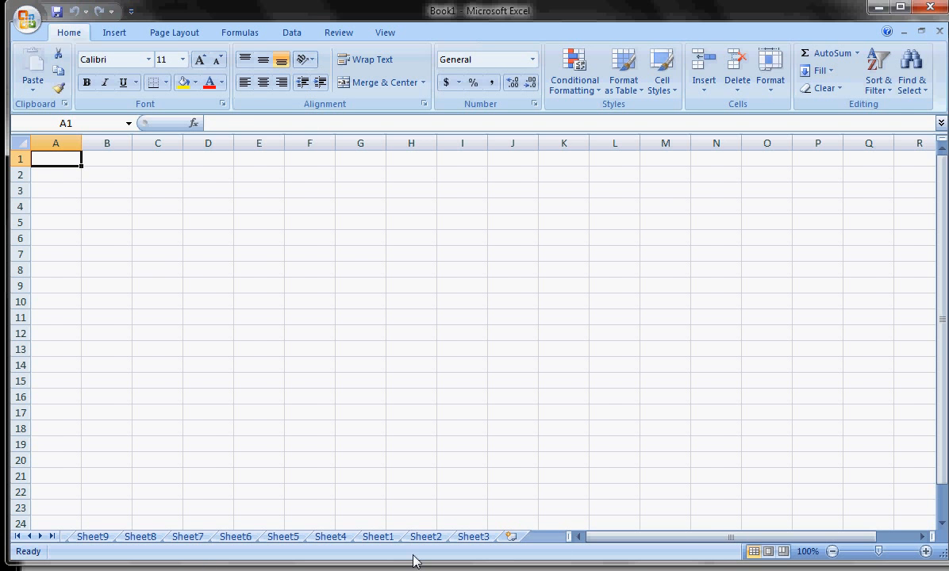
left_click(378, 537)
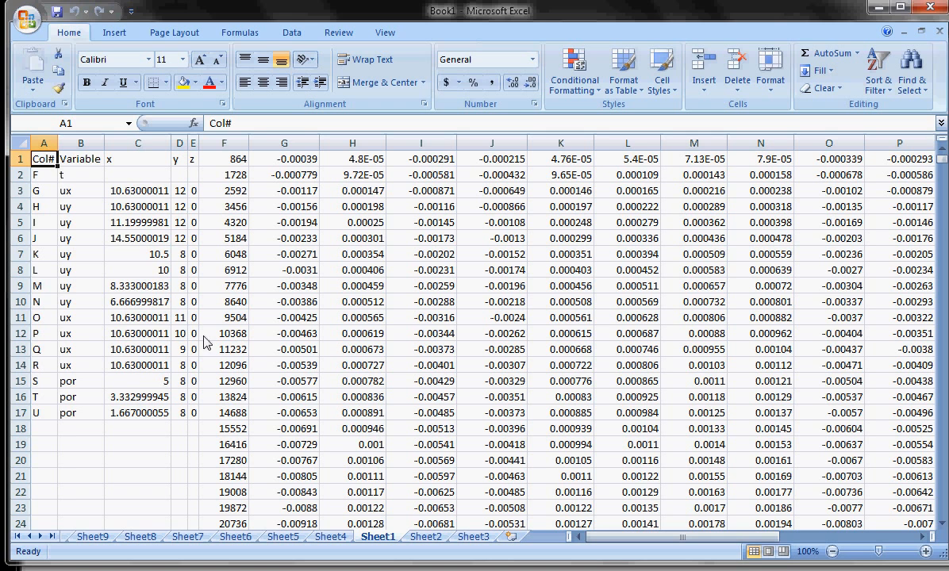
left_click(243, 146)
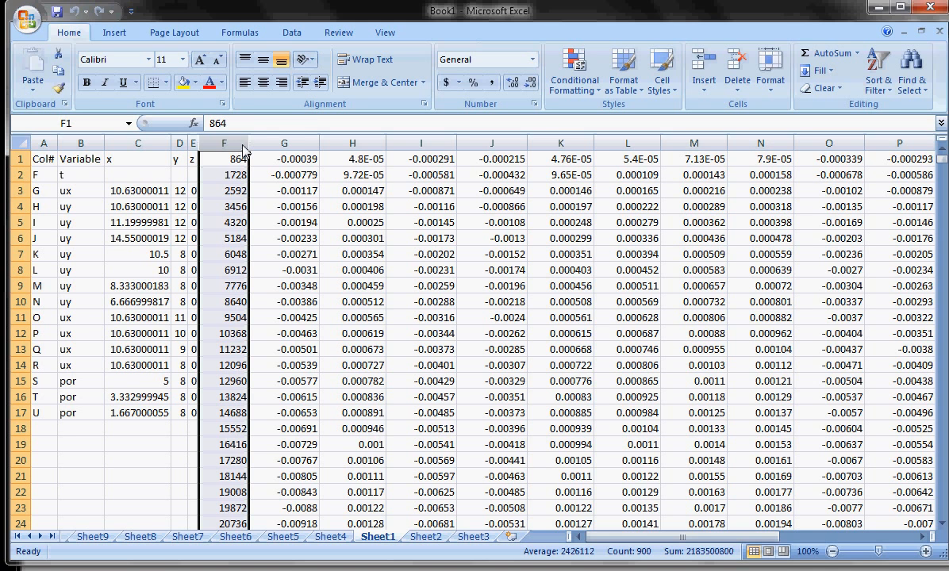
left_click(299, 146, "ctrl")
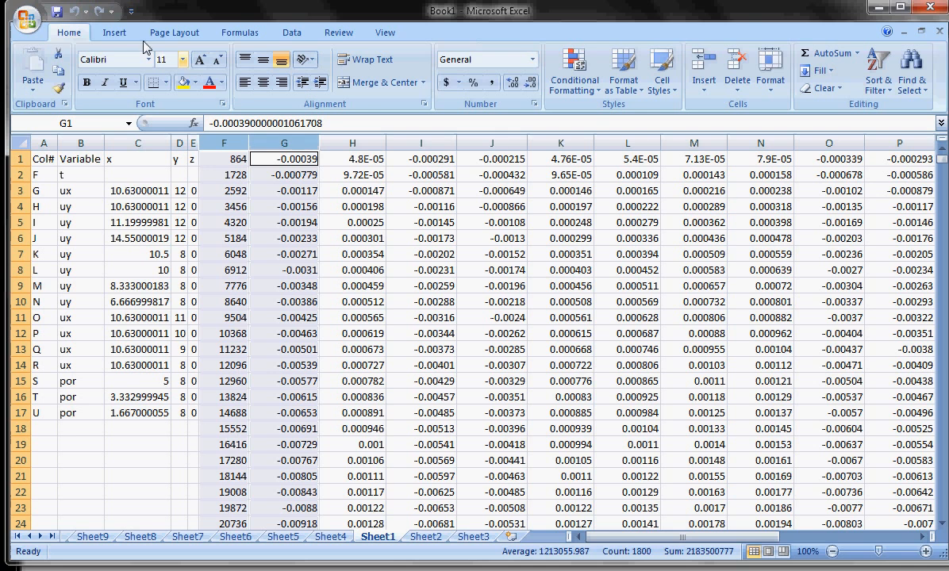
left_click(114, 33)
left_click(449, 78)
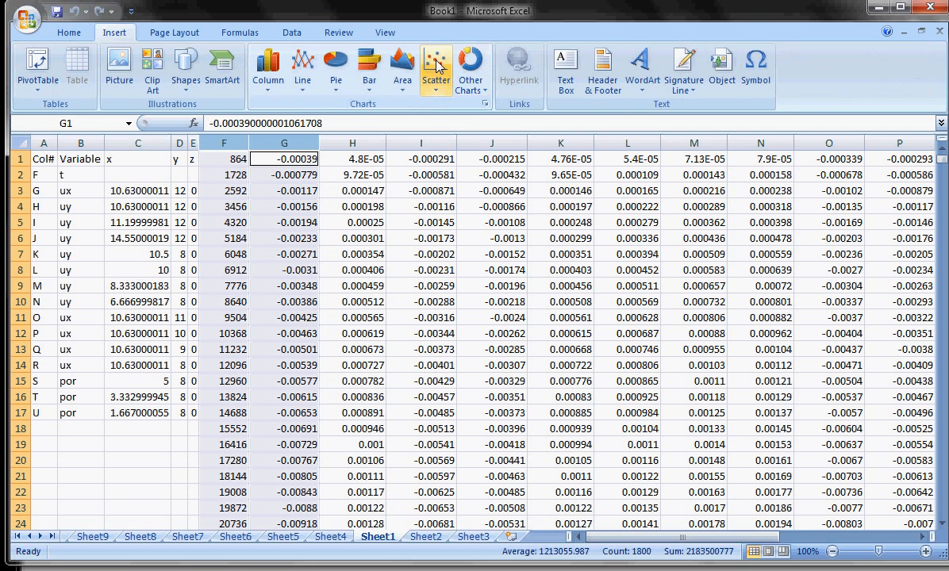
left_click(449, 182)
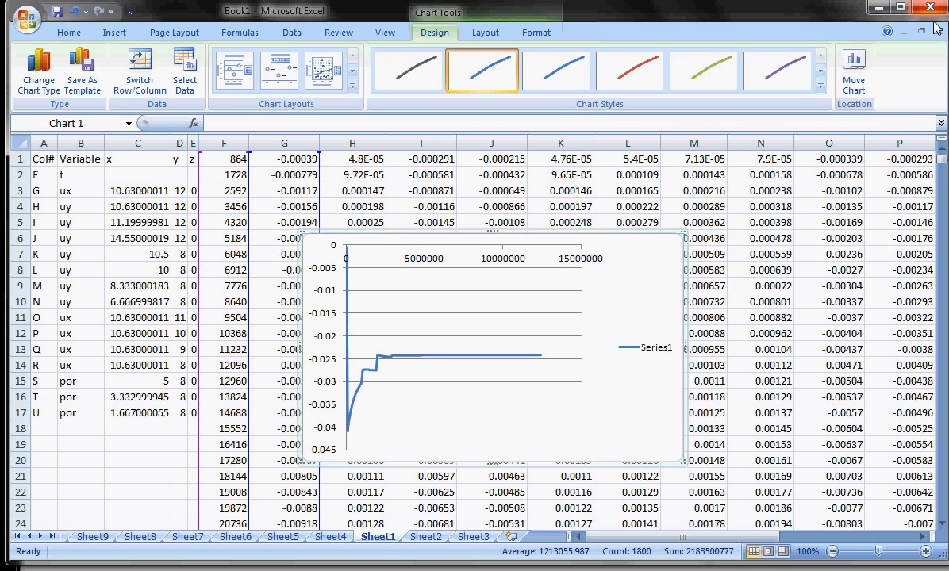
Step: Look through the time-history results on Sheet4 to Sheet8
left_click(324, 536)
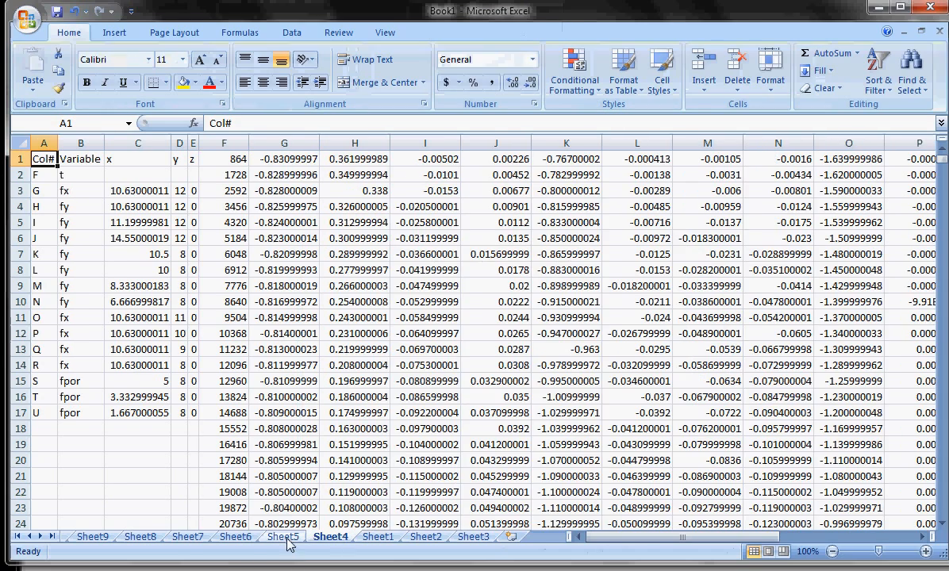
left_click(283, 536)
left_click(236, 537)
left_click(188, 536)
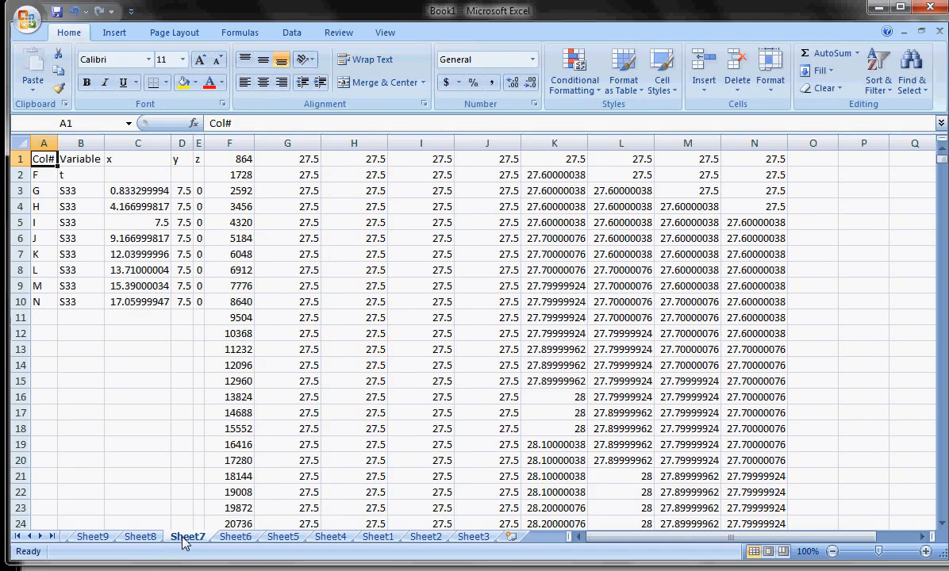
left_click(140, 536)
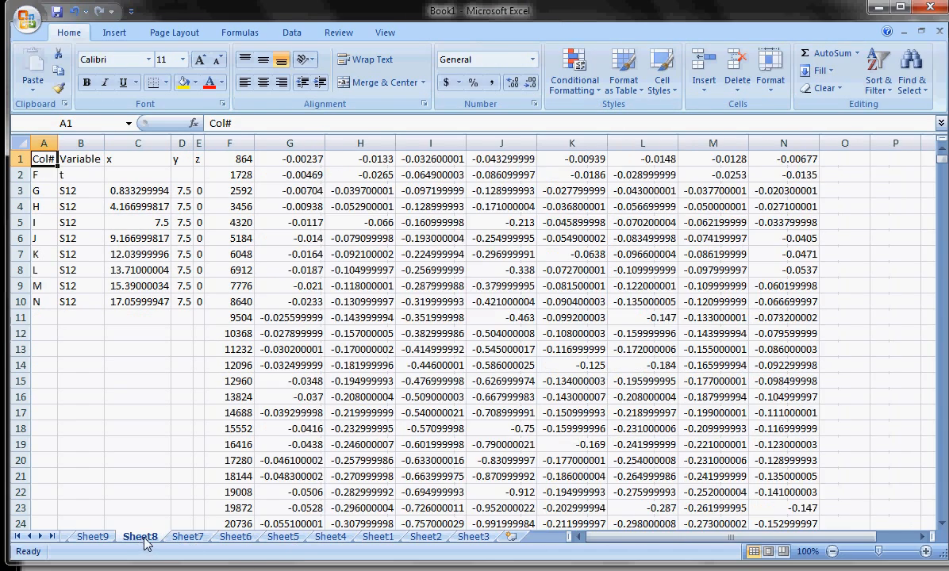
Step: Close the Excel workbook without saving and return to the Postprocess form in Phoenix FEM
left_click(932, 10)
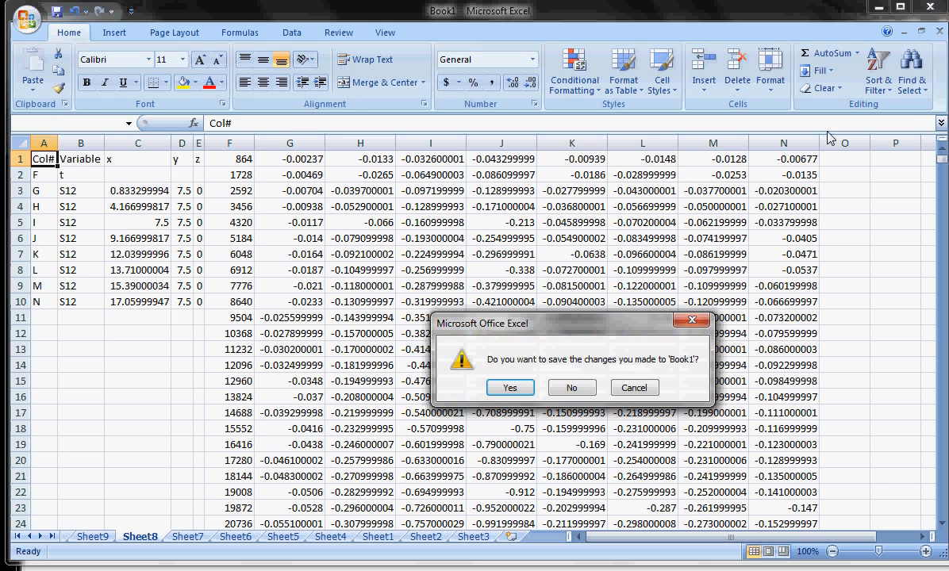
left_click(575, 386)
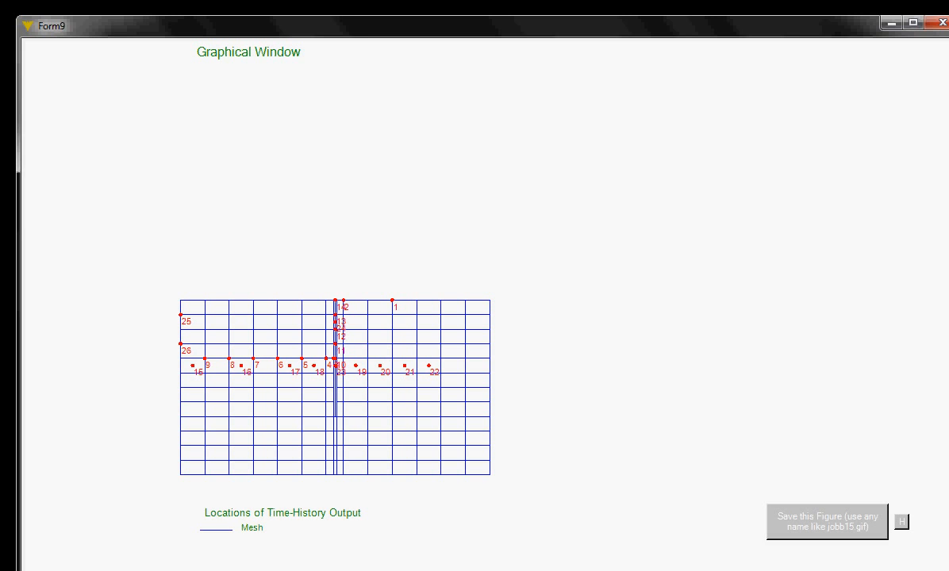
left_click(266, 569)
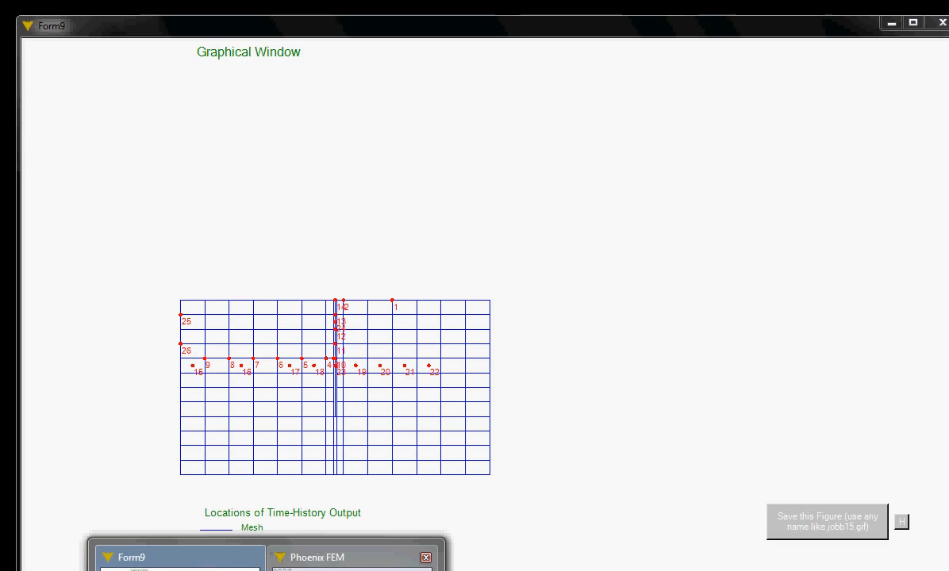
left_click(317, 559)
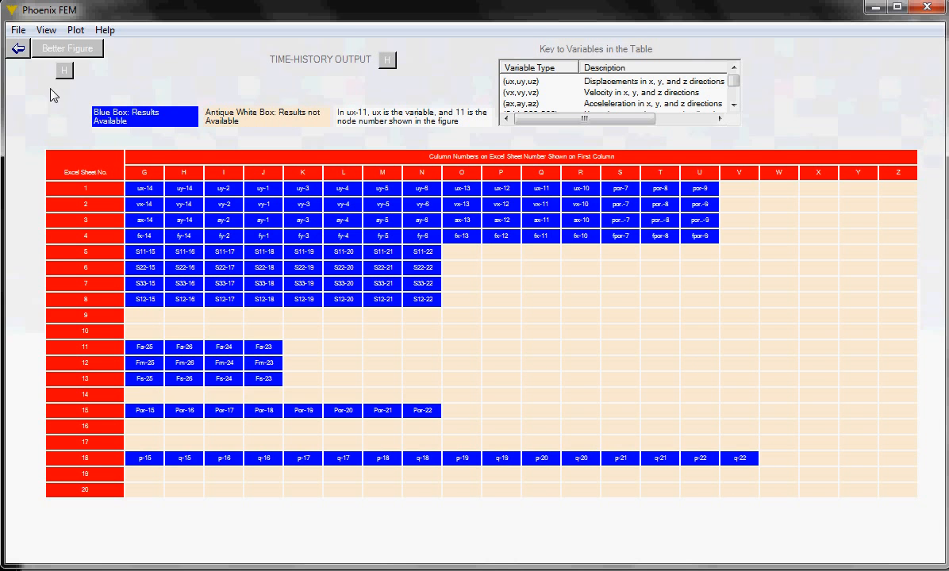
left_click(19, 49)
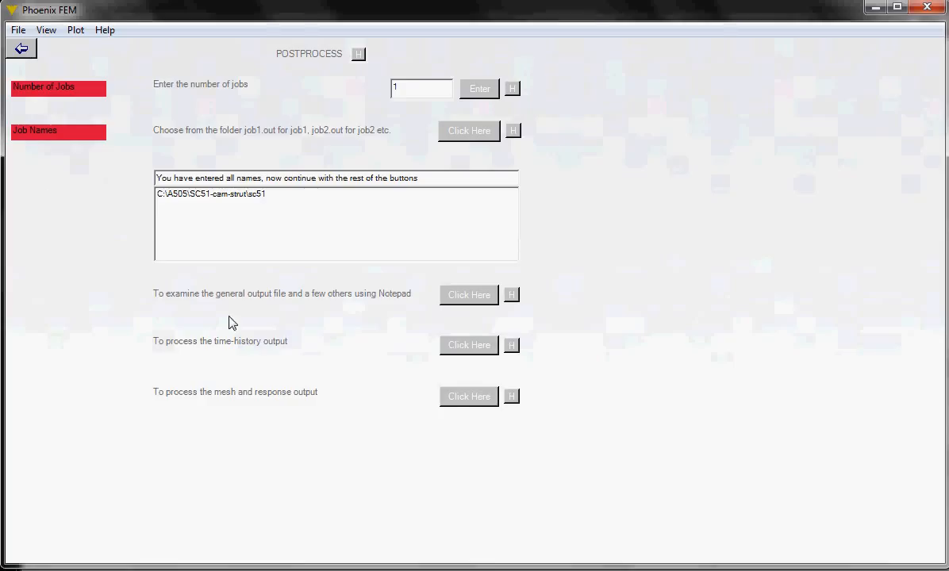
Step: Open the mesh and displacement response plotting form from mesh and response postprocessing, and read in the job's response data
left_click(471, 403)
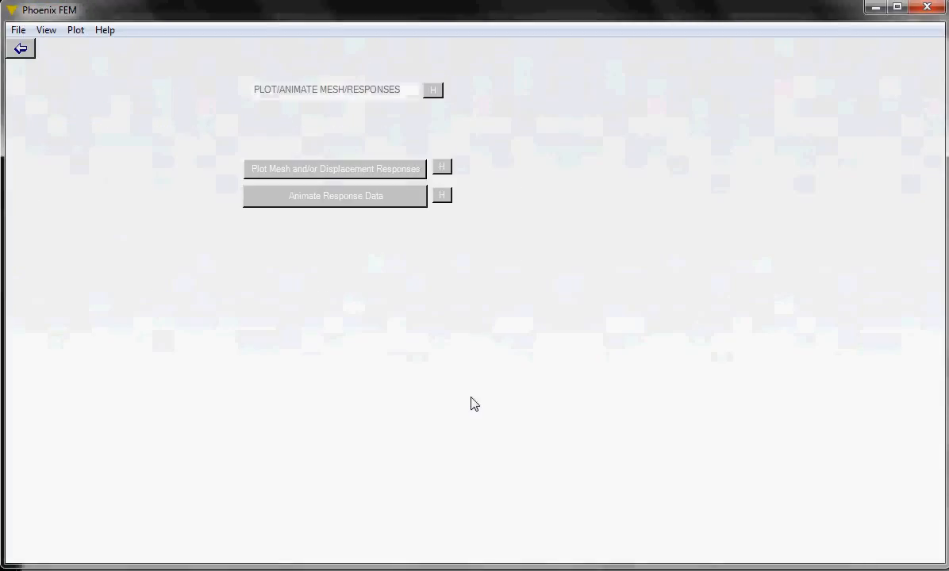
left_click(333, 169)
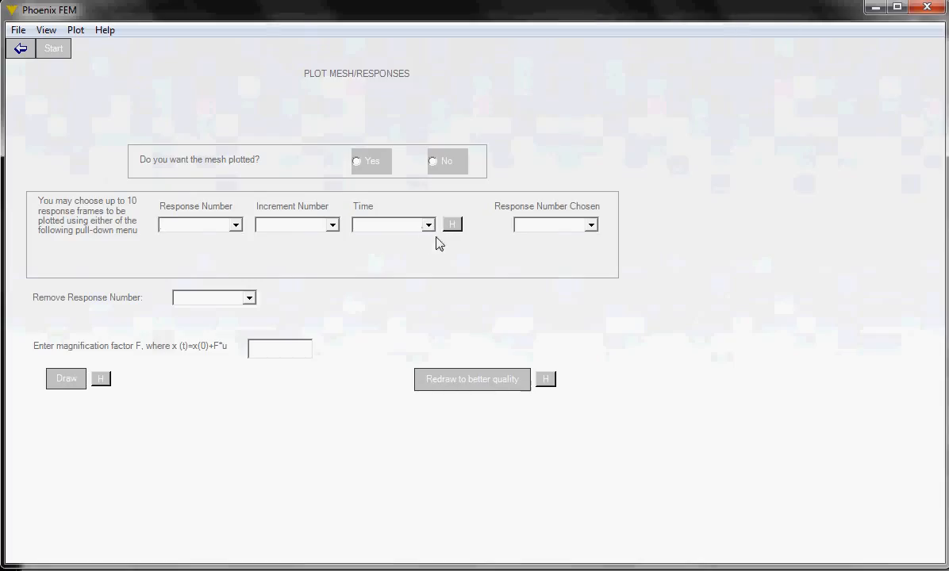
left_click(58, 50)
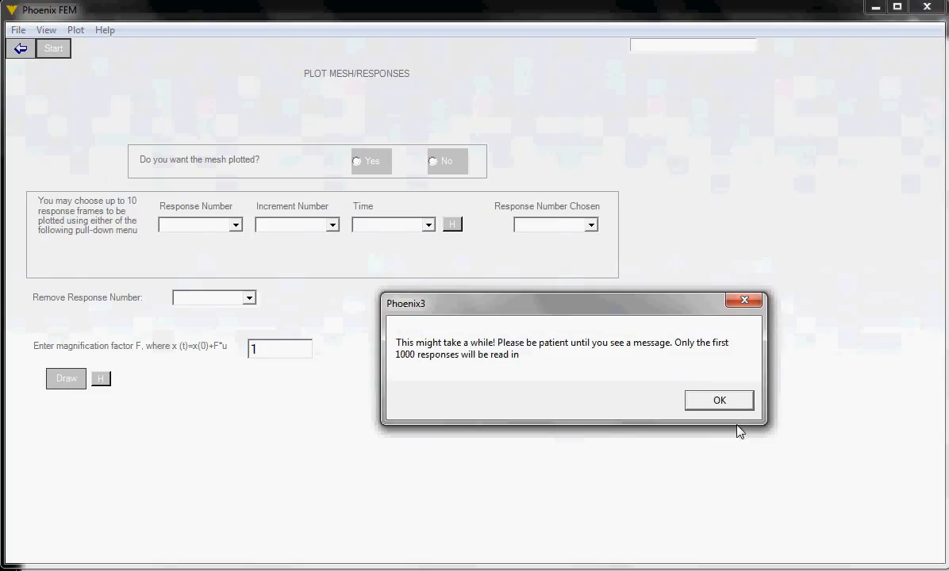
left_click(731, 403)
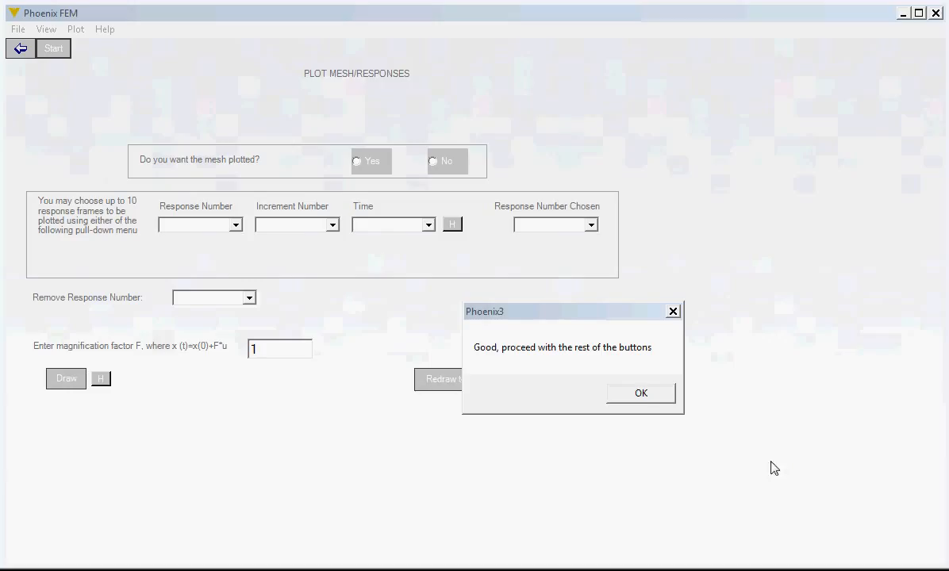
left_click(648, 397)
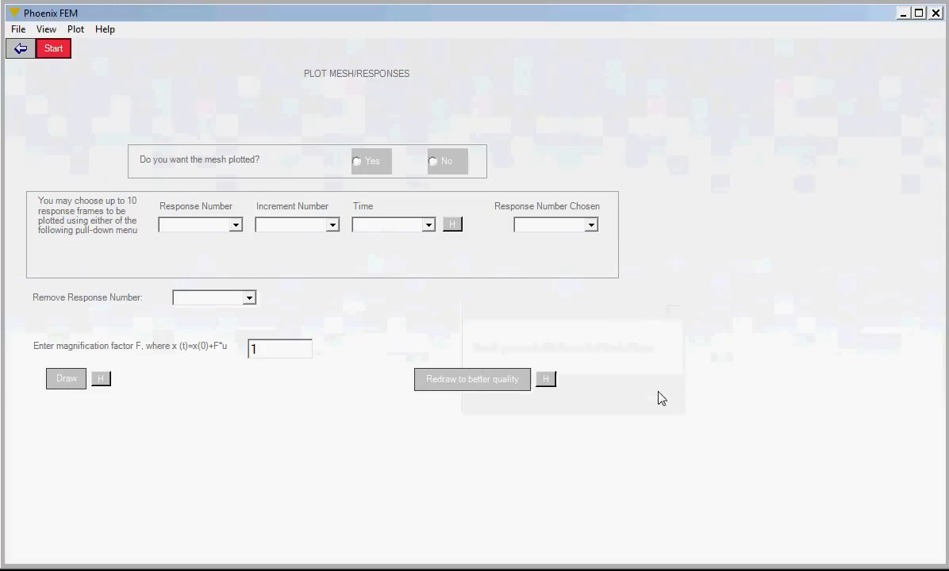
Step: Draw the mesh together with response number 85 at magnification factor 1, then close the figure
left_click(357, 163)
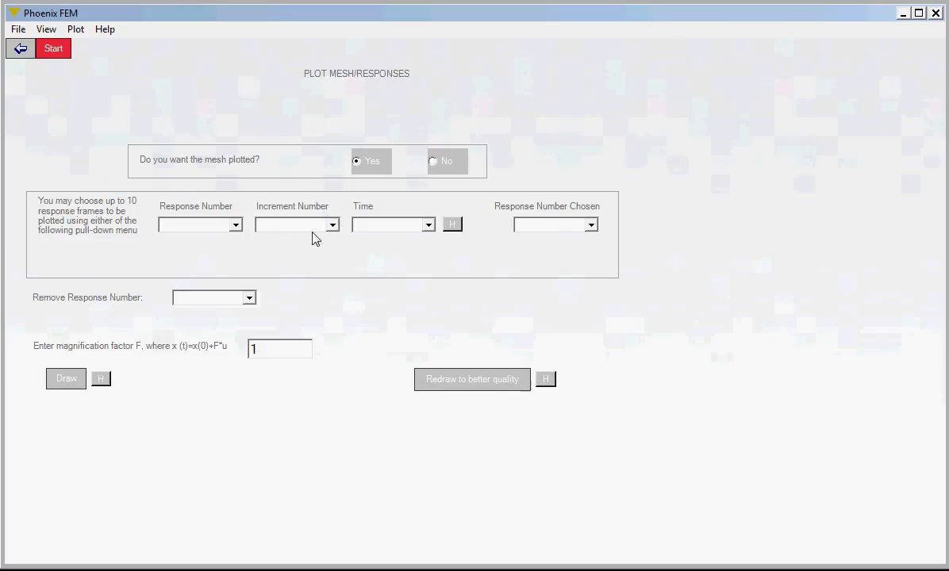
left_click(236, 224)
scroll(237, 308, "down", 20)
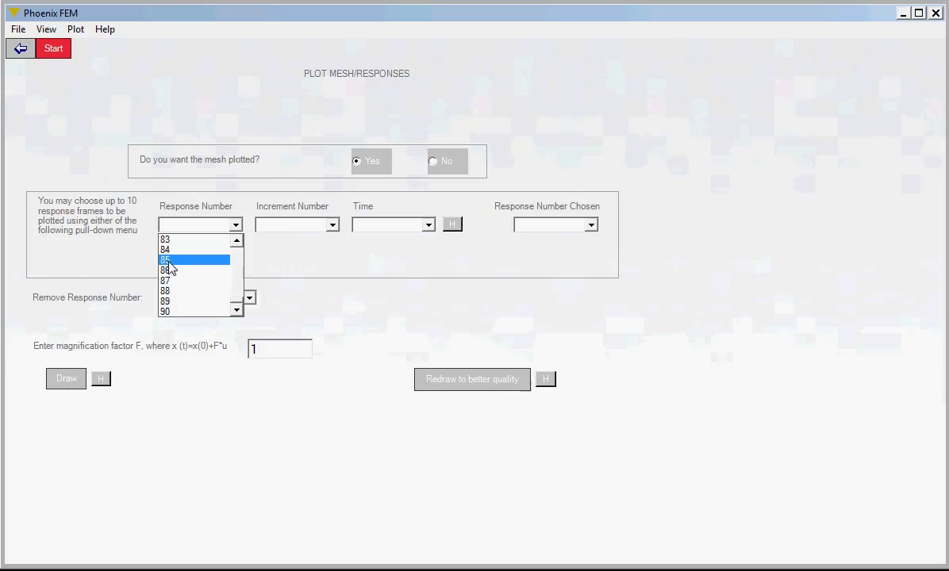
left_click(169, 268)
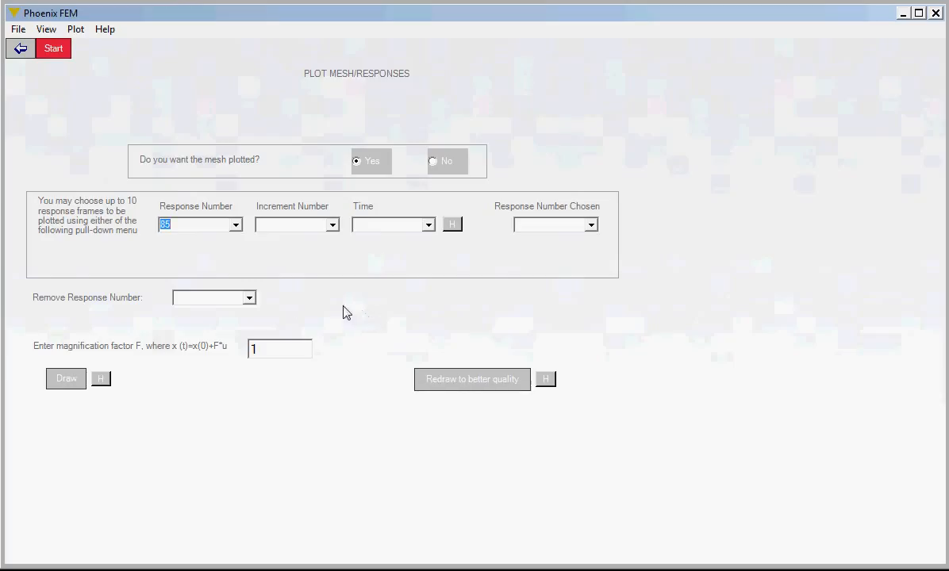
left_click(248, 300)
left_click(319, 314)
left_click(72, 382)
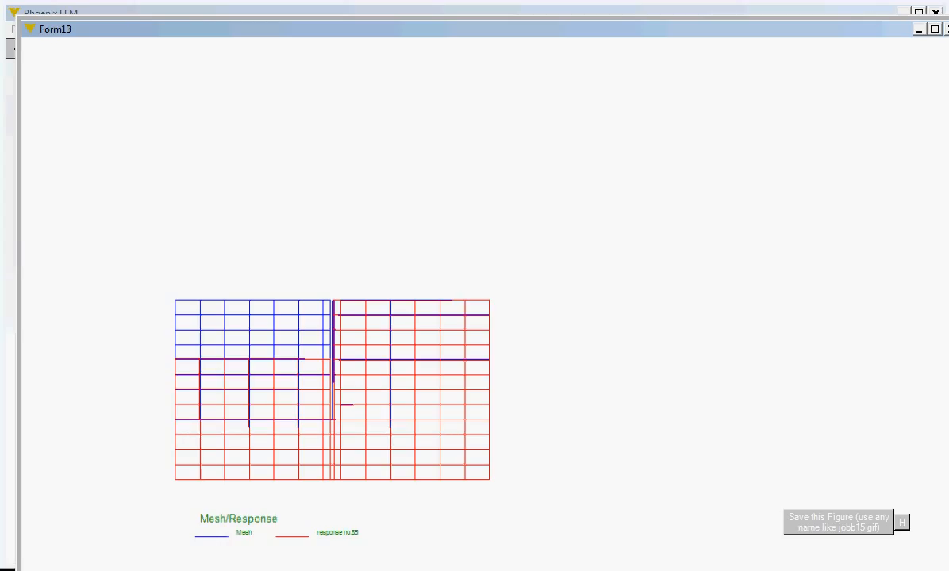
left_click(947, 30)
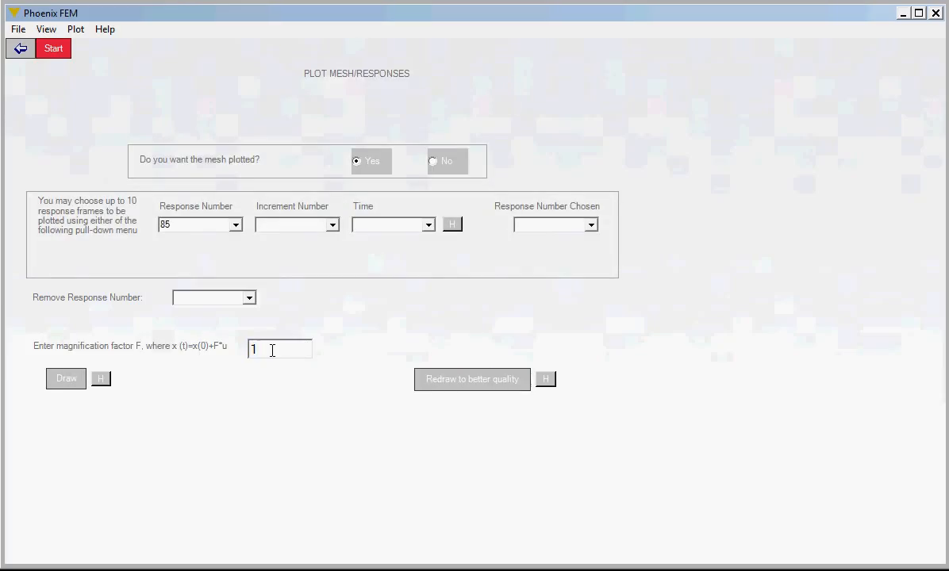
Step: Set the magnification factor to 10, redraw the mesh and response plot, and close the figure
type("0")
left_click(69, 380)
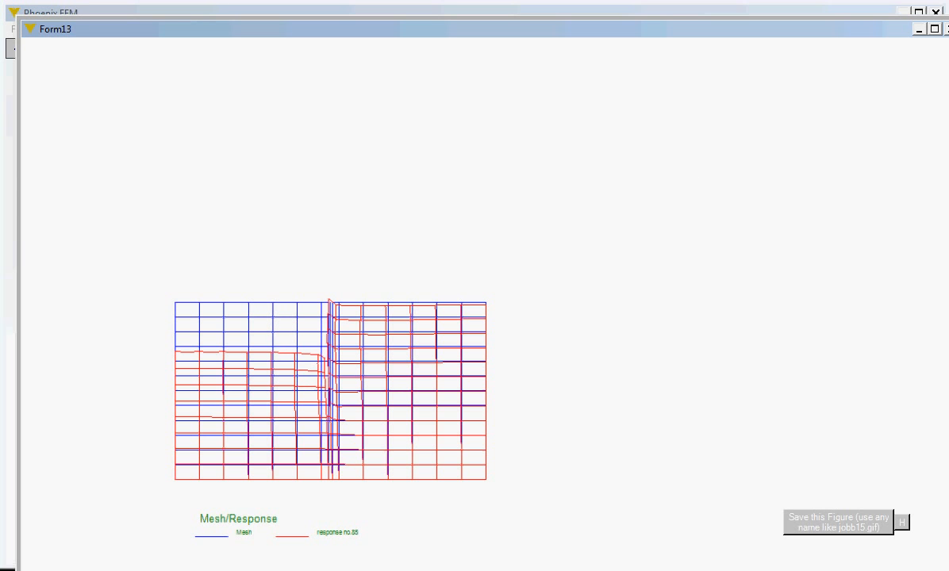
left_click(947, 29)
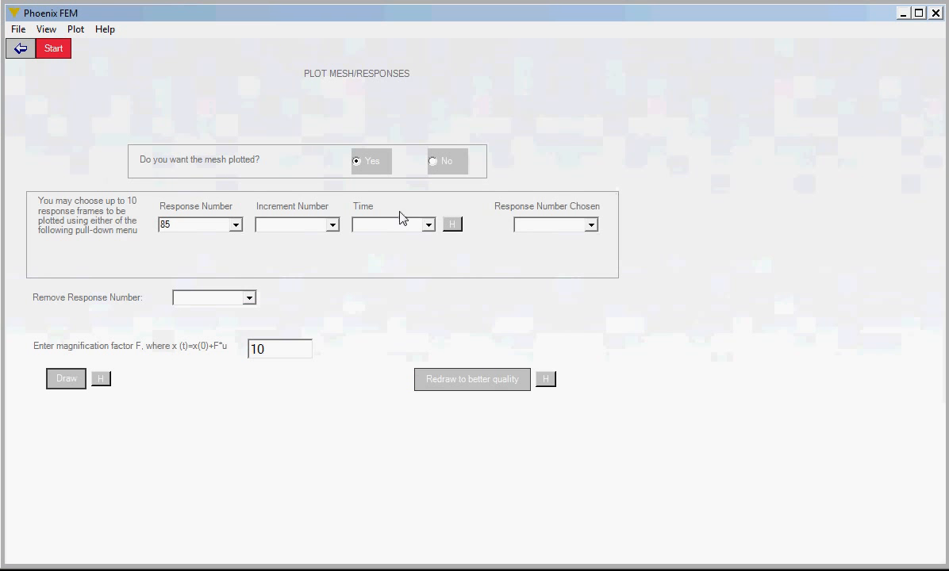
Step: Leave the mesh plotting form, open the response animation form, and read in the response data
left_click(22, 50)
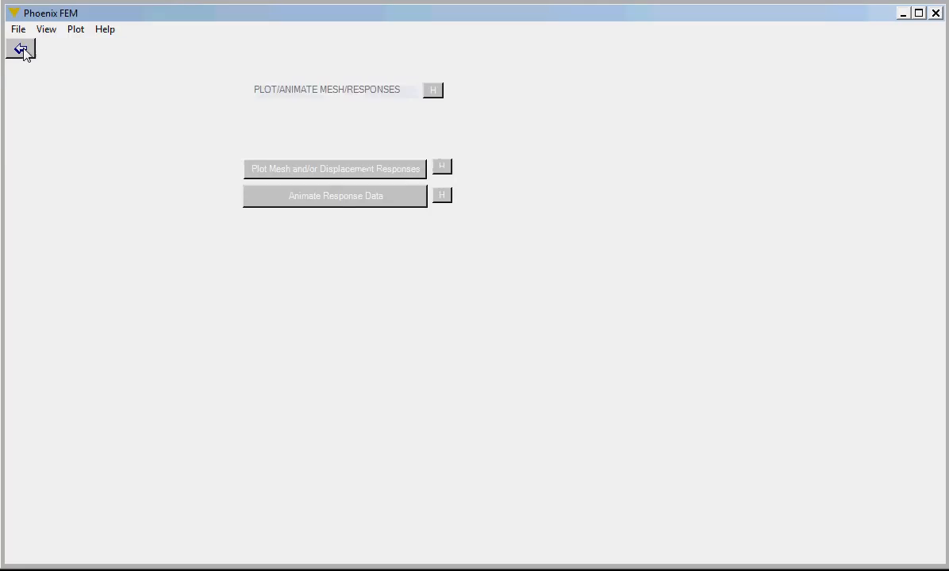
left_click(346, 202)
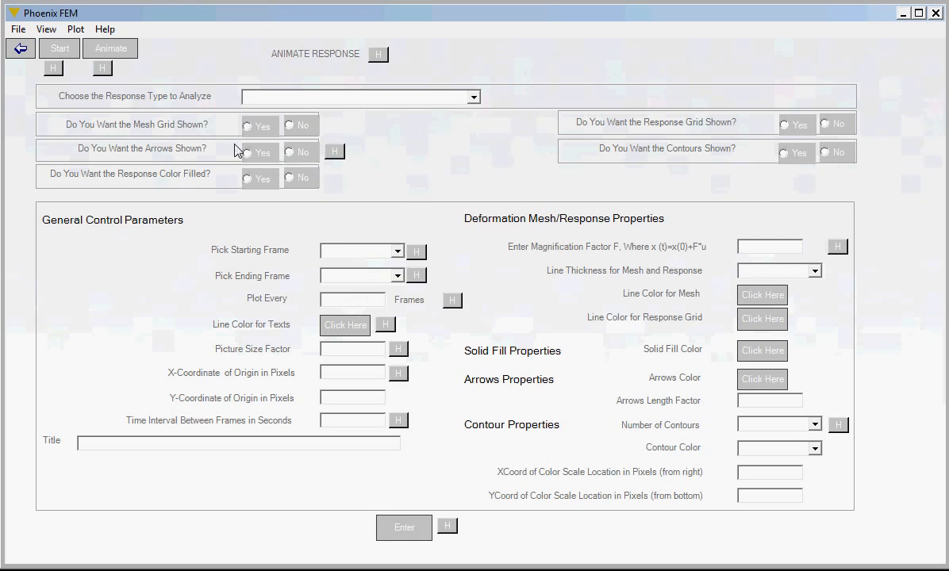
left_click(62, 50)
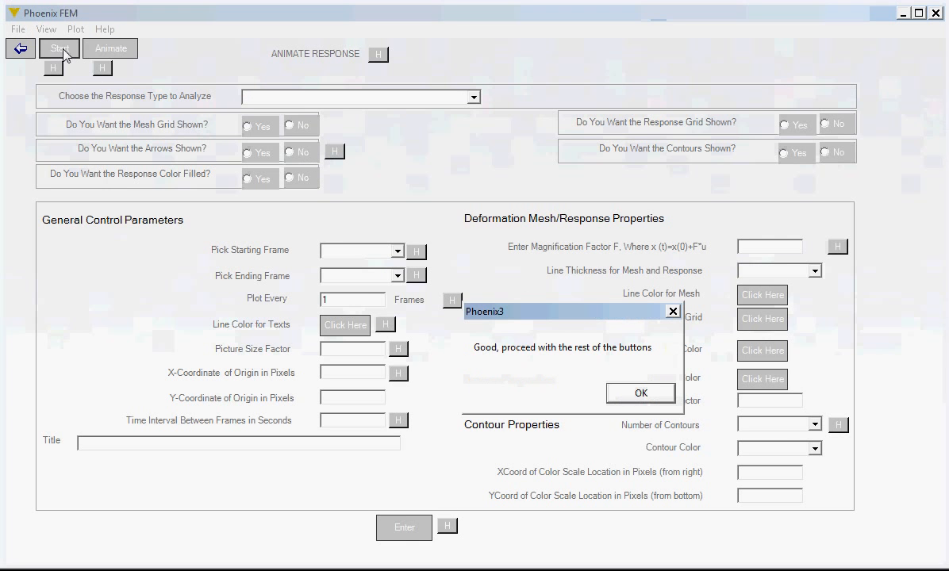
left_click(641, 394)
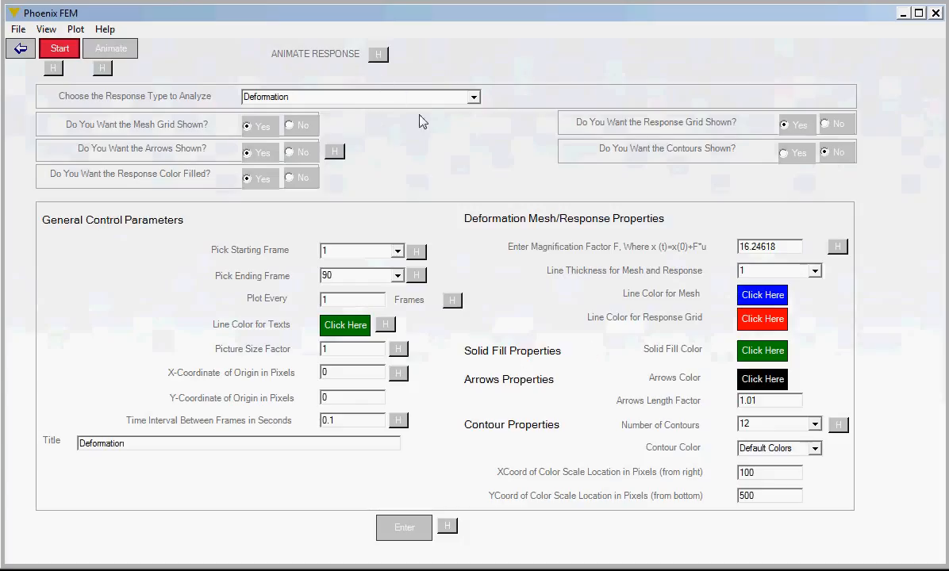
Step: Look through the available response types, keep Deformation, and start the deformation animation
left_click(474, 97)
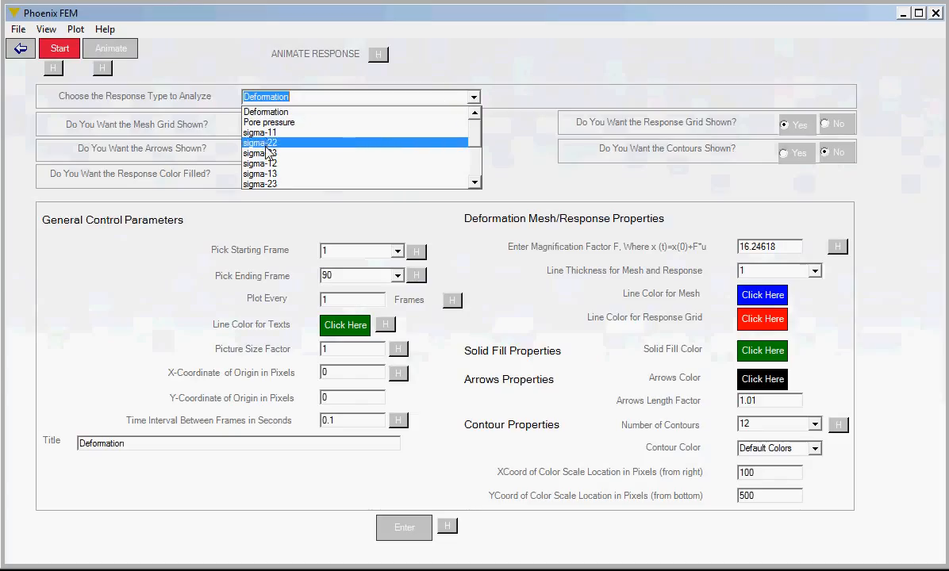
scroll(448, 147, "down", 3)
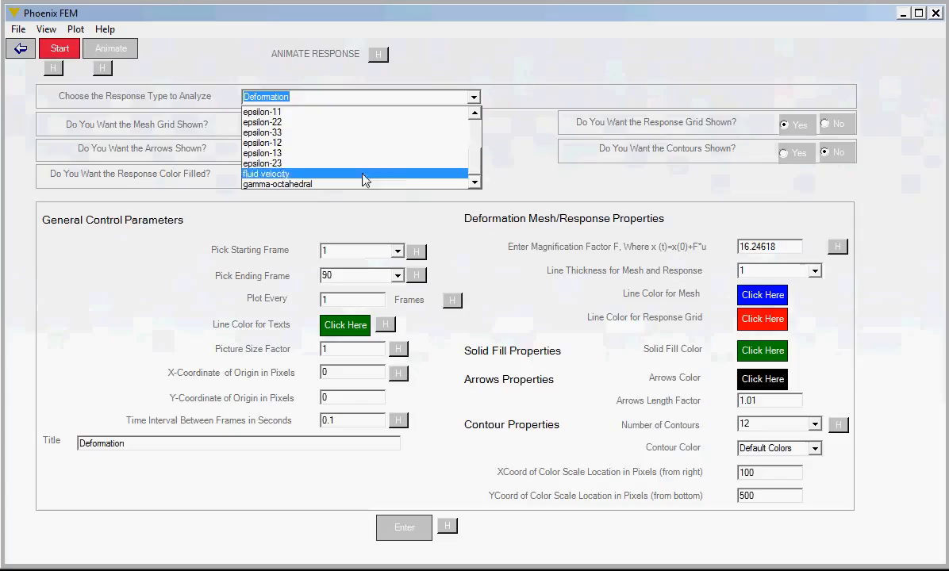
left_click(514, 153)
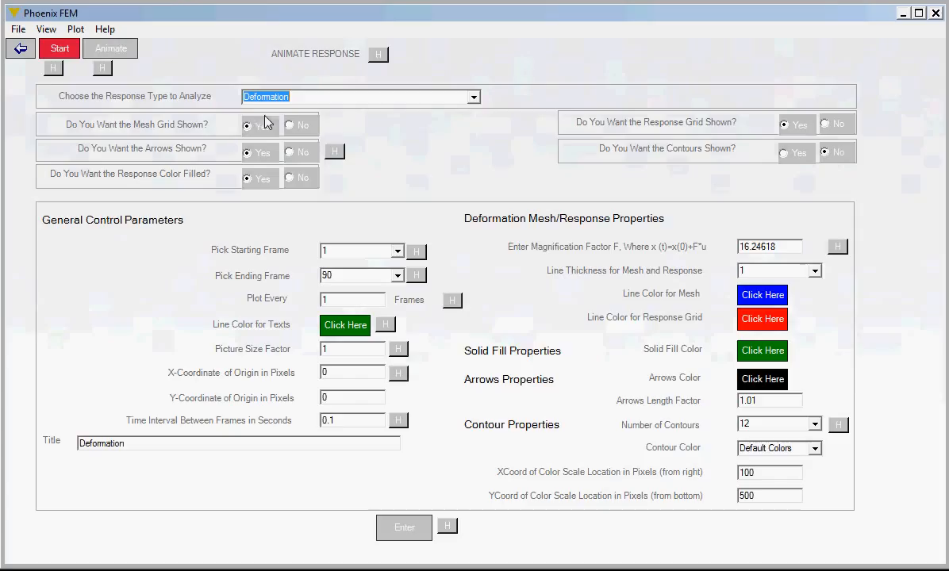
left_click(116, 52)
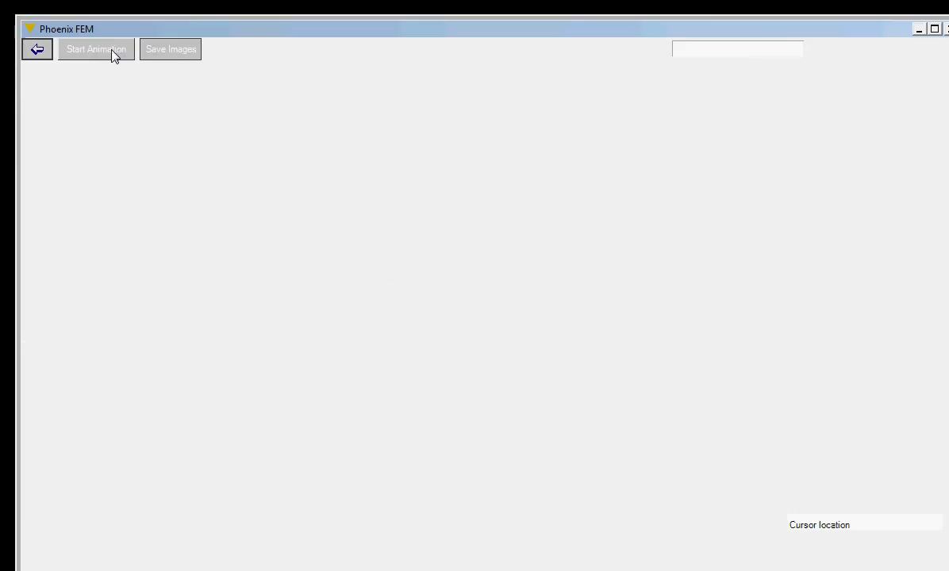
left_click(103, 49)
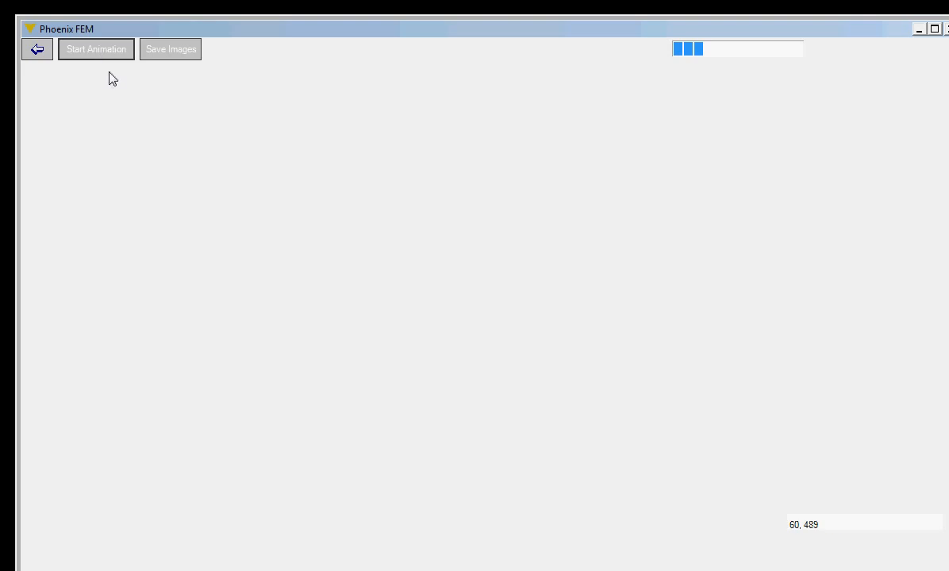